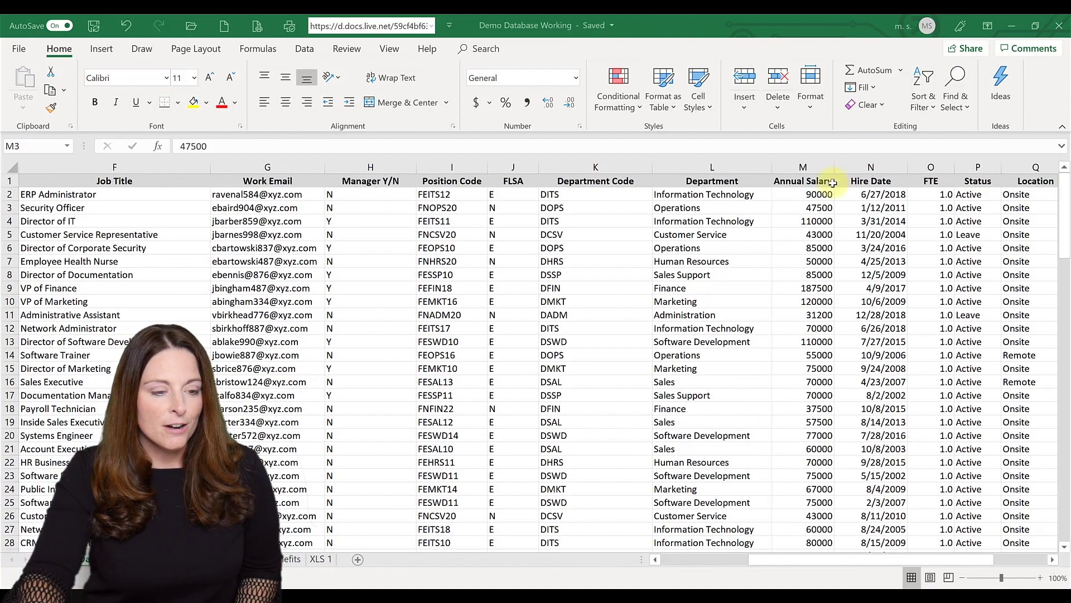
Insert a blank column before Annual Salary and select its header cell
left_click(802, 167)
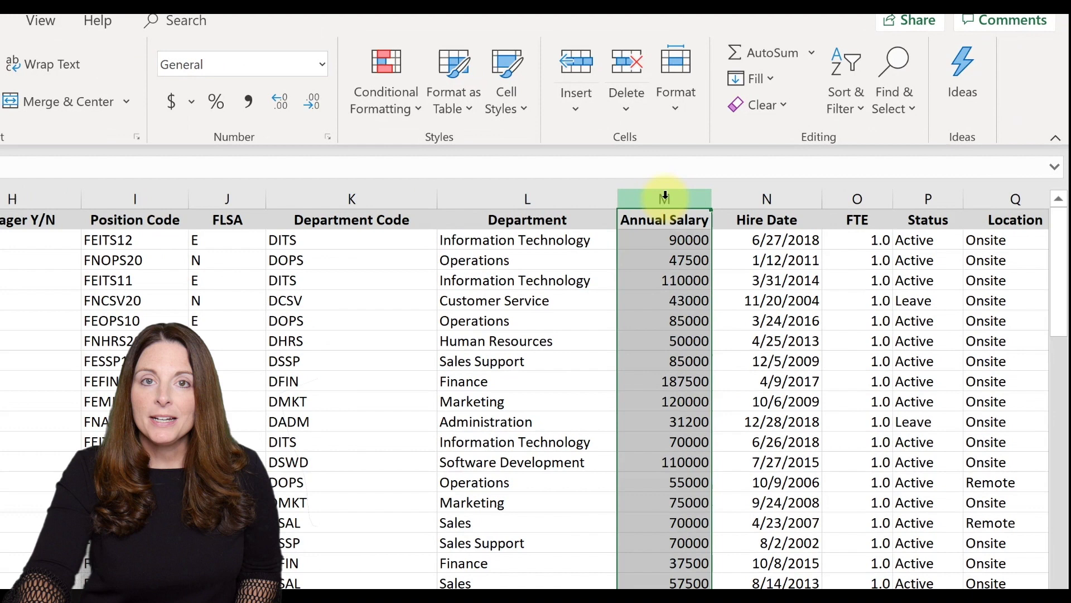
right_click(665, 196)
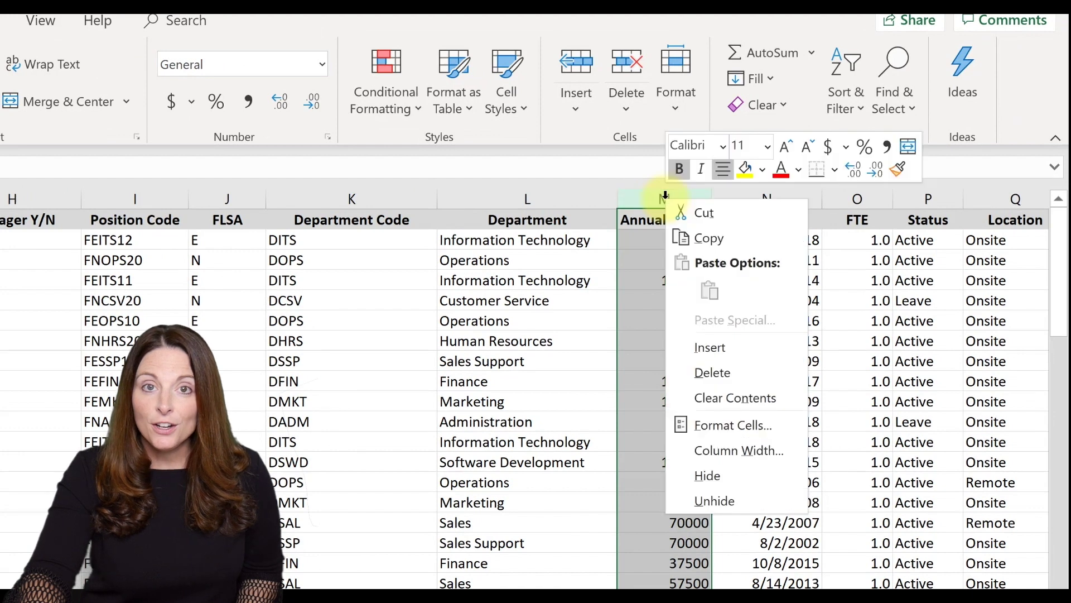
left_click(725, 349)
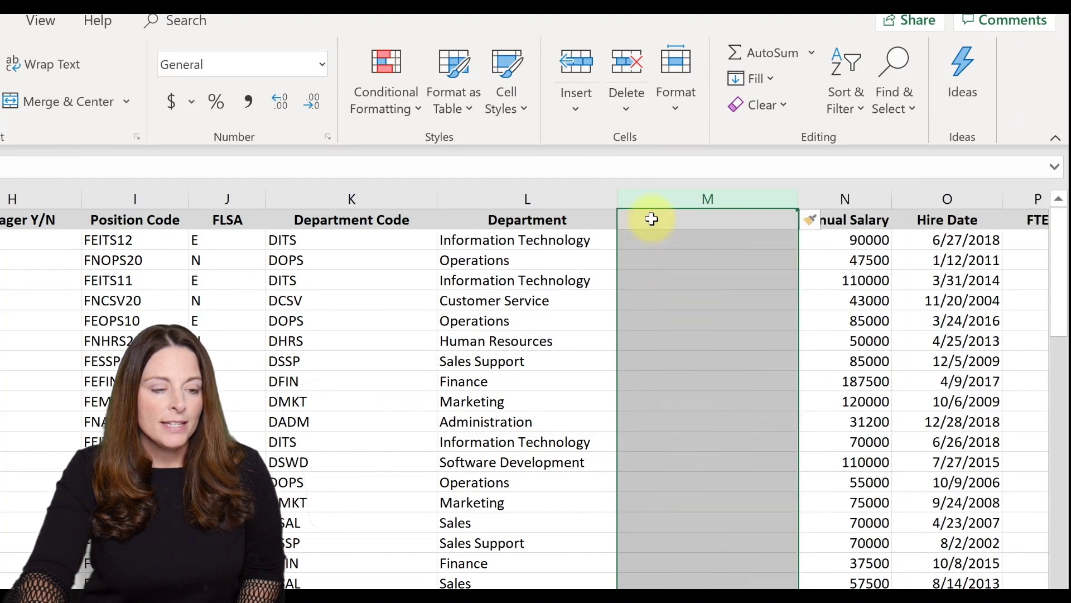
left_click(651, 218)
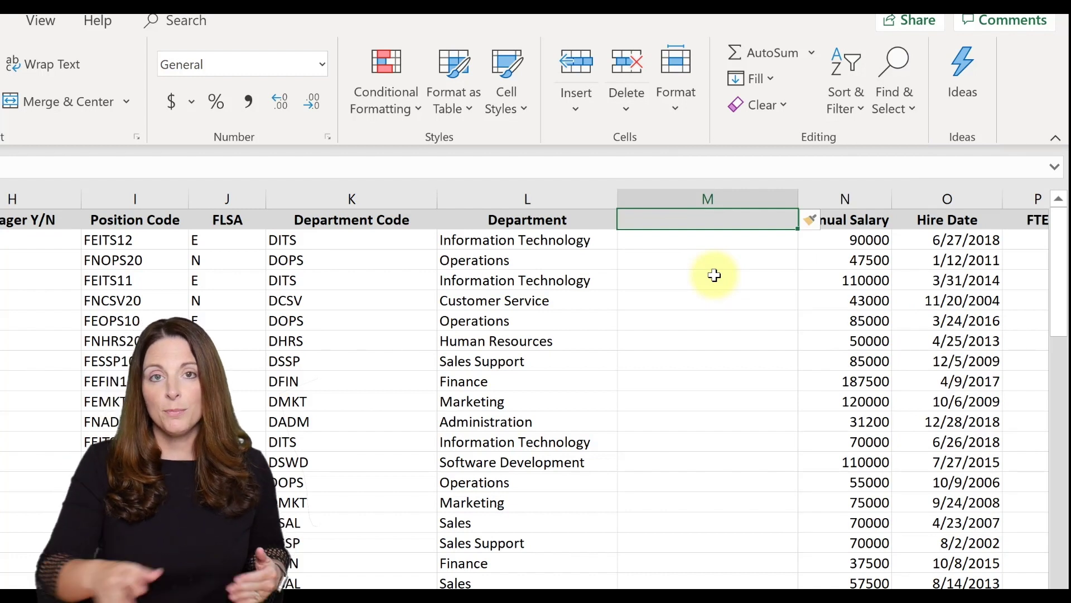
Review the position code FEITS12, FLSA value E and department code DOPS for the first employee
left_click(139, 239)
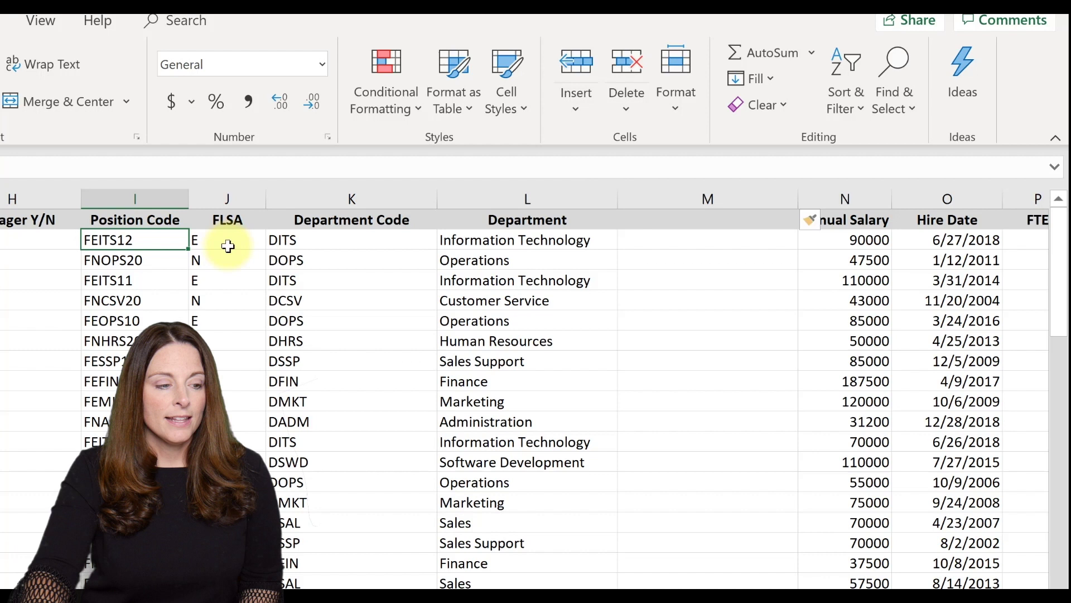
left_click(228, 246)
left_click(316, 259)
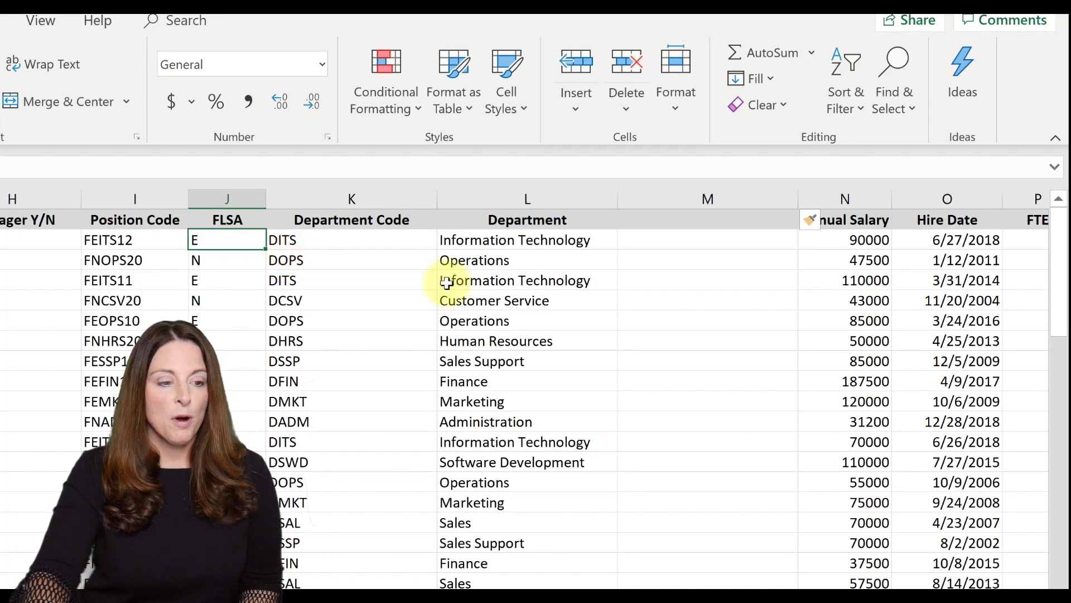
Enter =RIGHT(I2,2) in M2 so it returns the position code's last two digits, 12
left_click(658, 241)
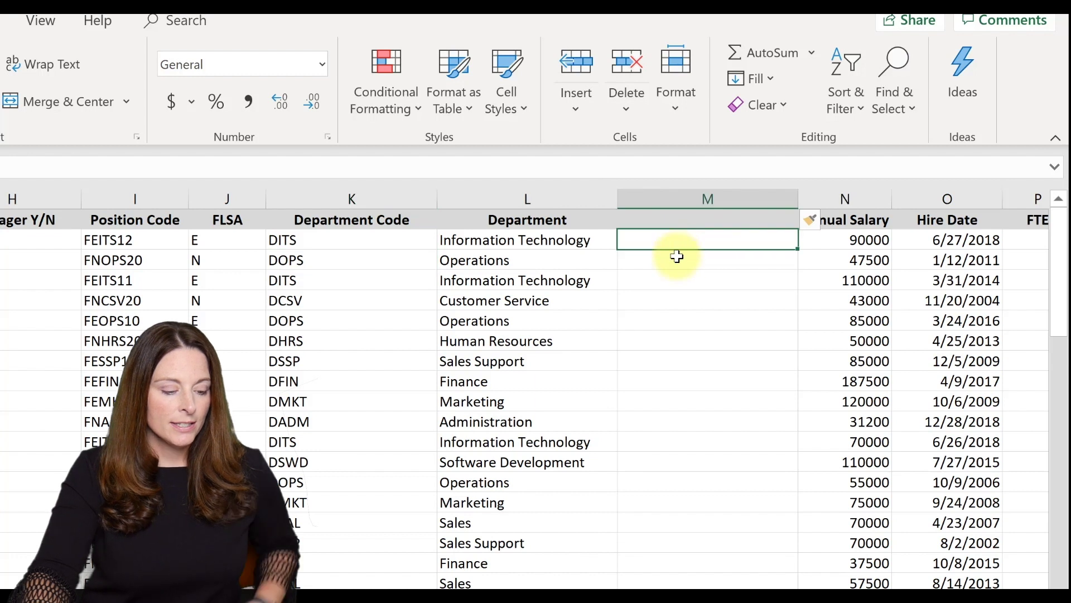
type("=")
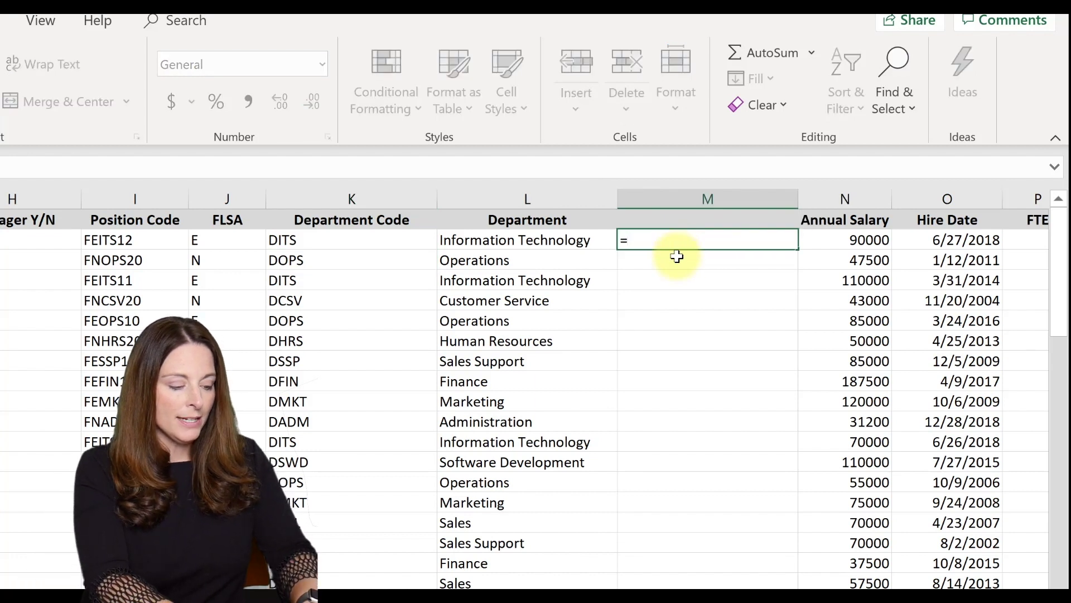
type("right")
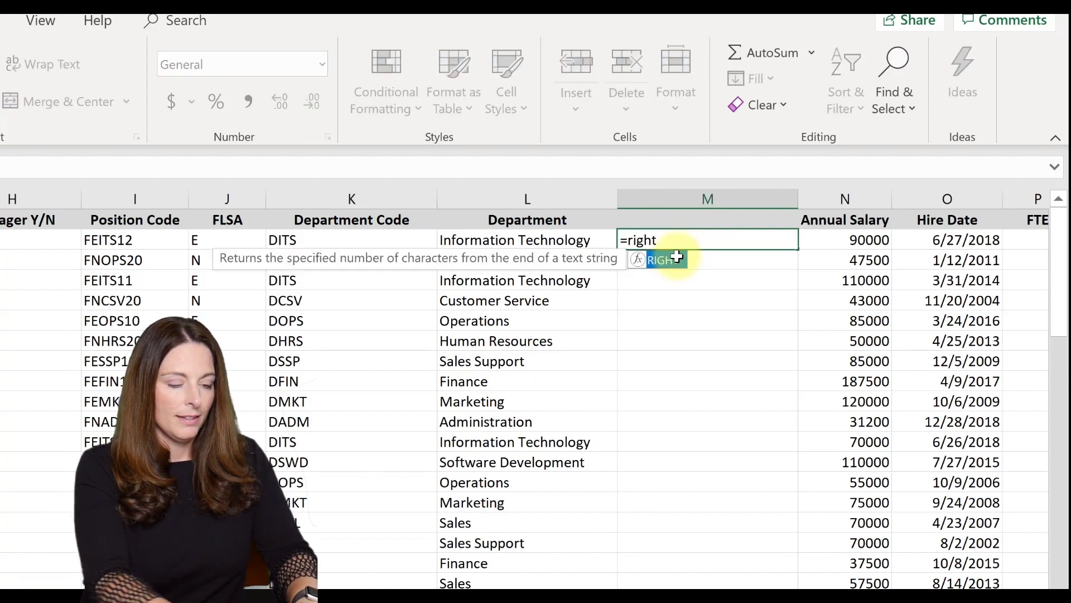
type("(")
left_click(137, 240)
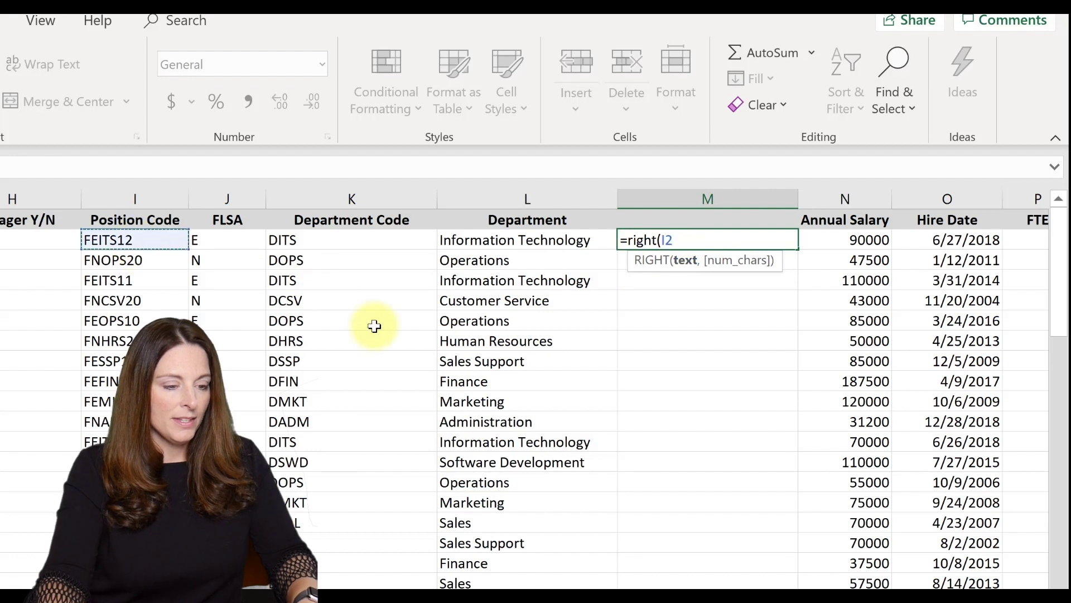
type(",")
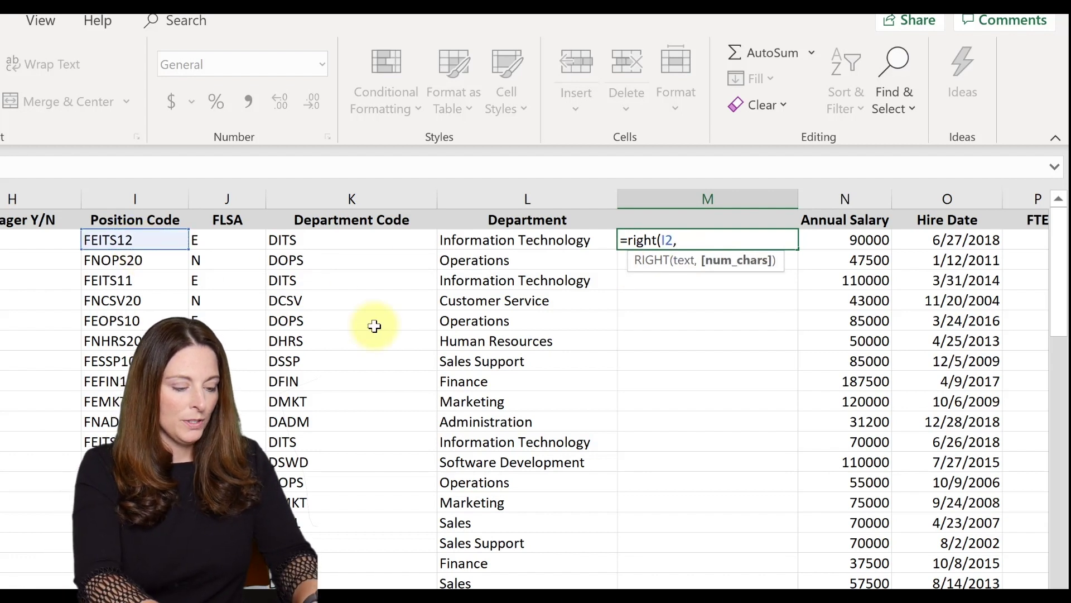
type("2)")
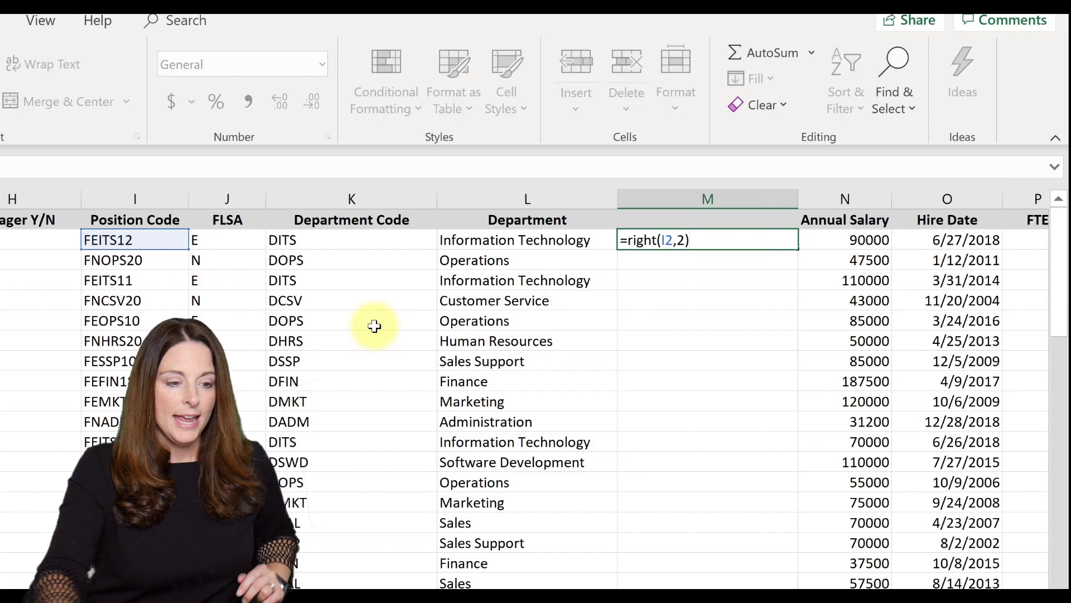
key("Return")
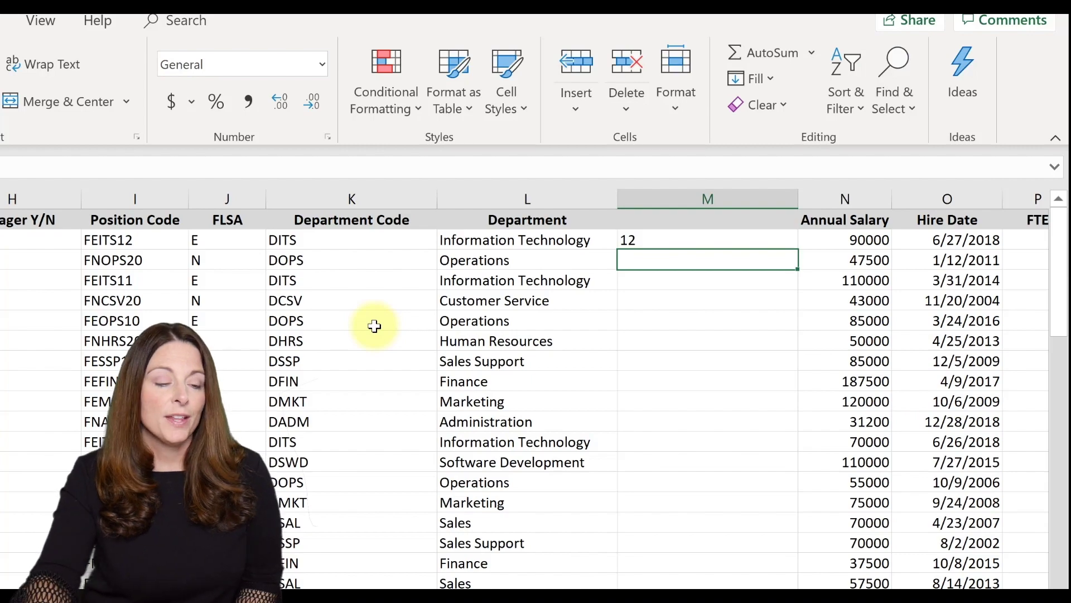
left_click(665, 242)
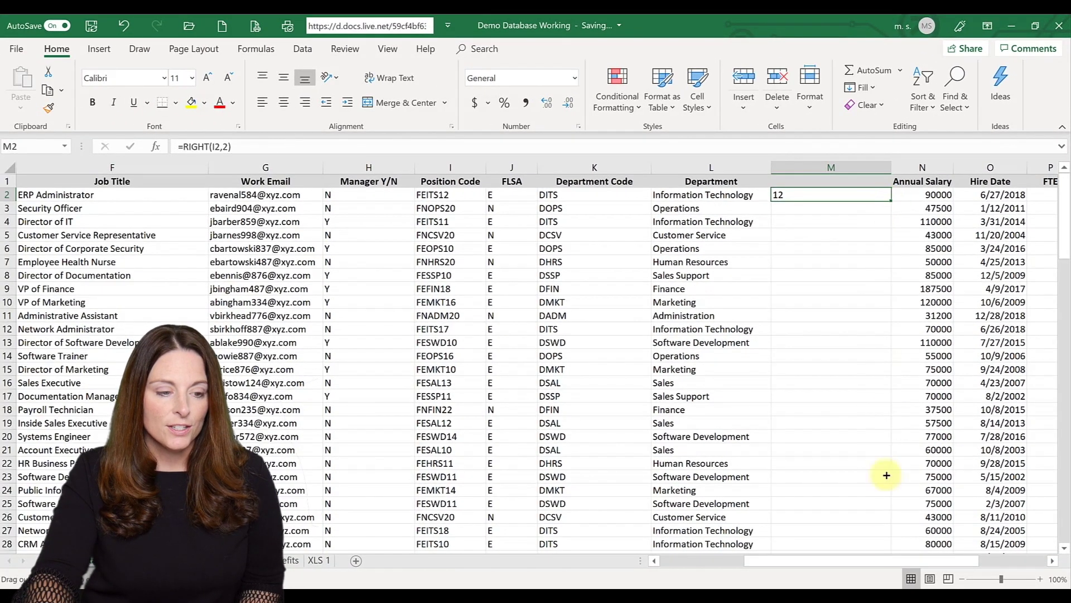
Fill the formula down column M to row 120 and paste the column back as plain values
mouse_move(892, 199)
left_mouse_down()
mouse_move(888, 520)
mouse_move(885, 491)
left_mouse_up()
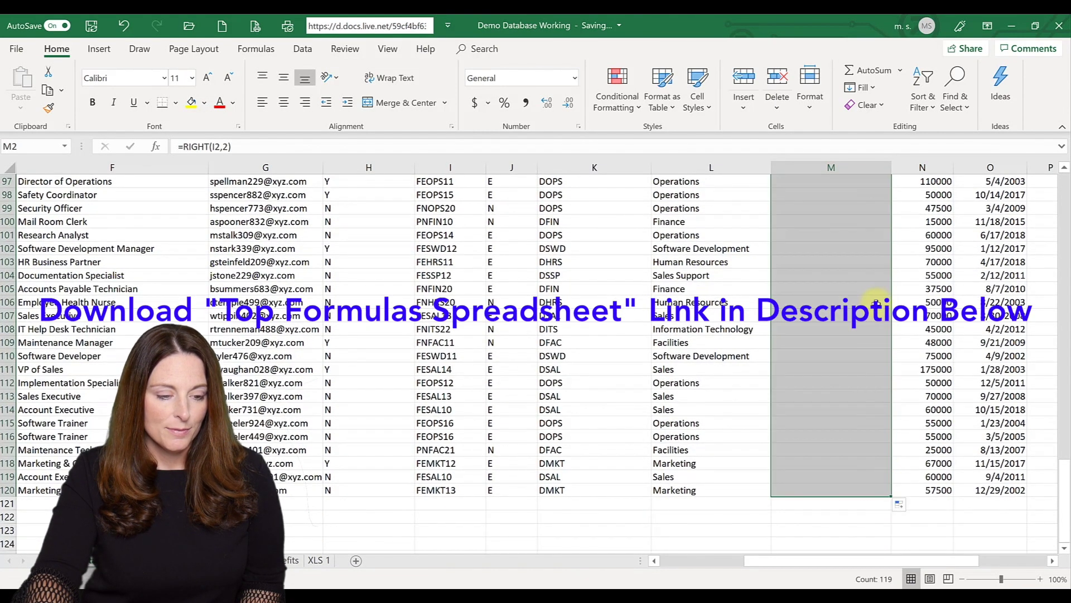
right_click(833, 268)
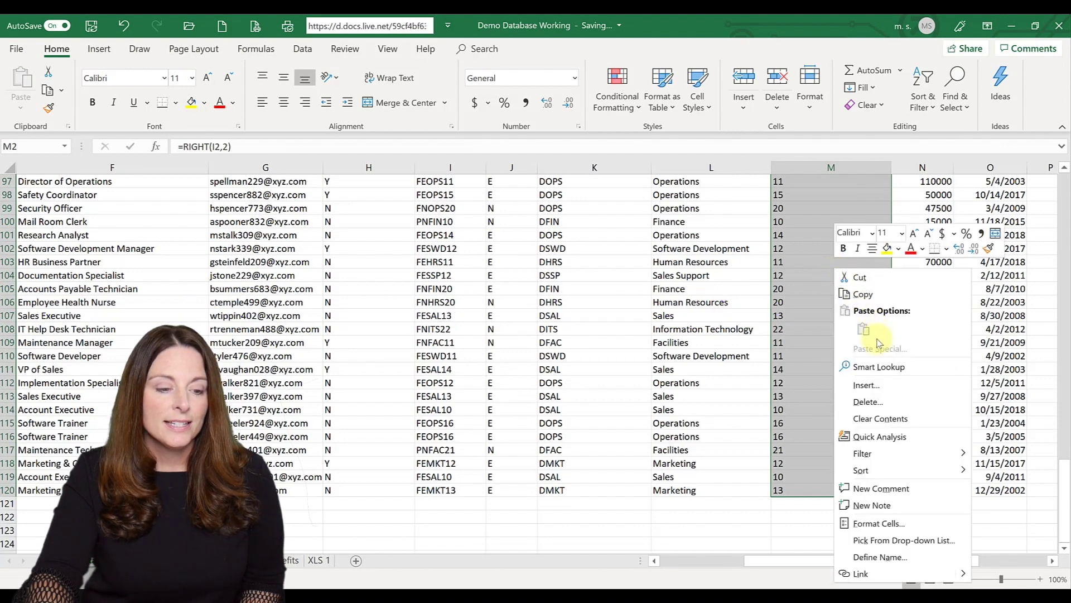
left_click(866, 295)
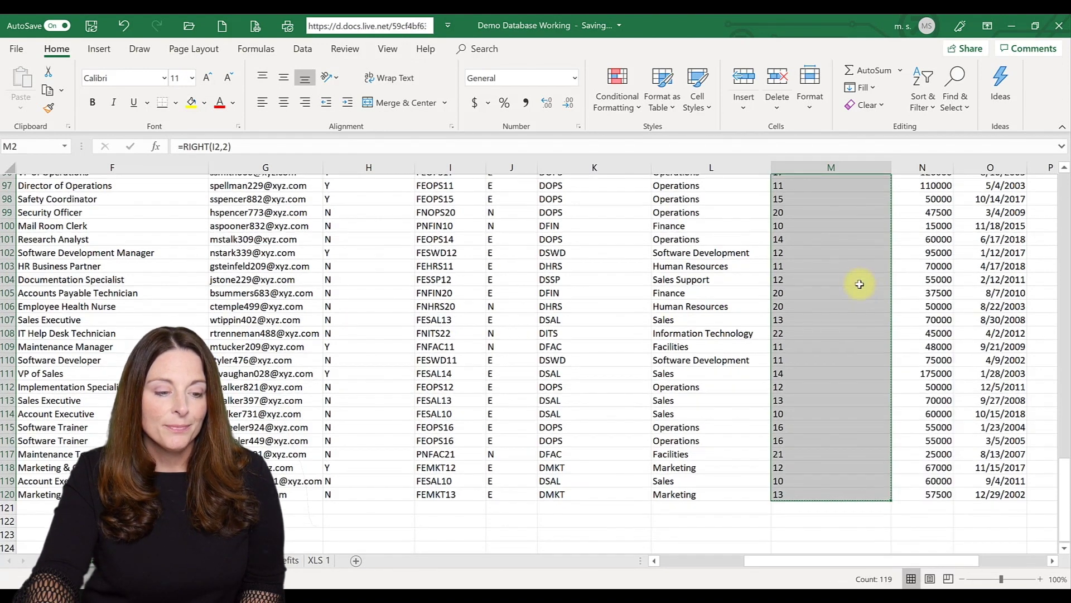
scroll(826, 270, "up", 20)
right_click(825, 269)
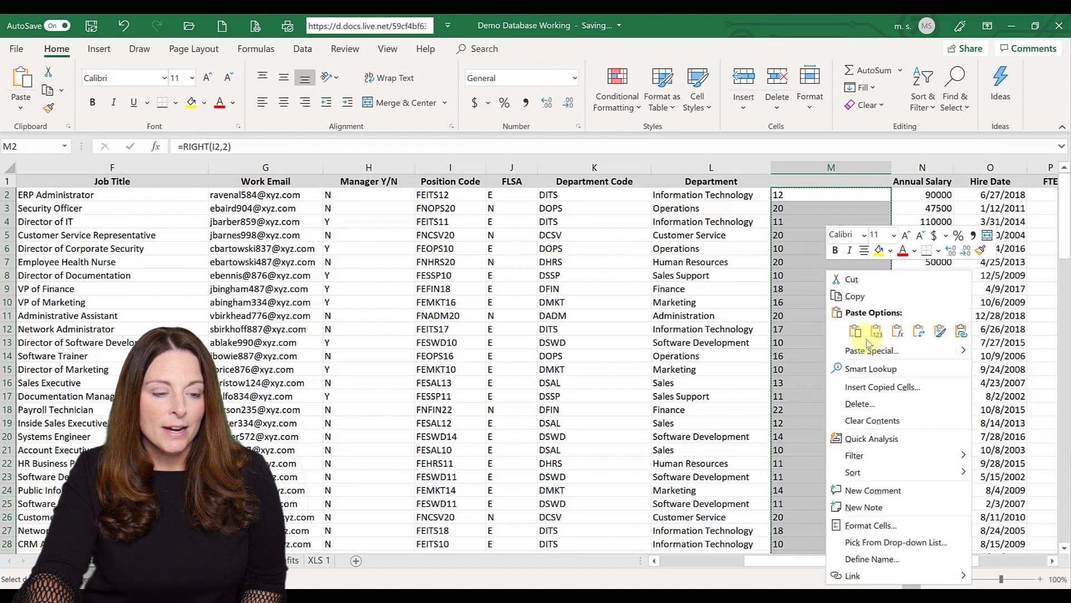
mouse_move(872, 350)
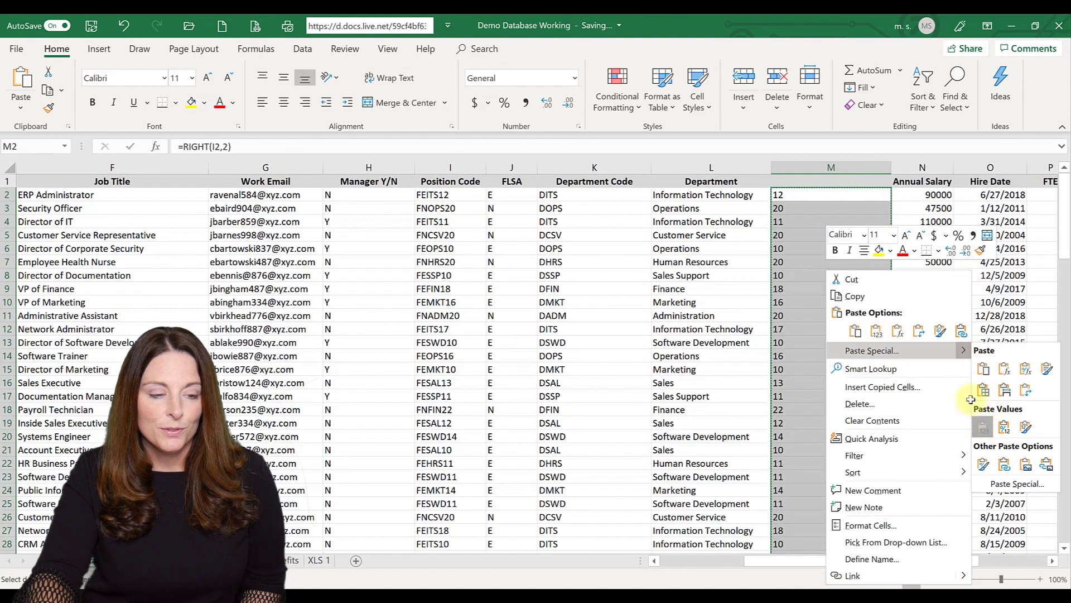
left_click(984, 427)
Convert column M's text digits into numbers via the error smart tag
left_click(758, 199)
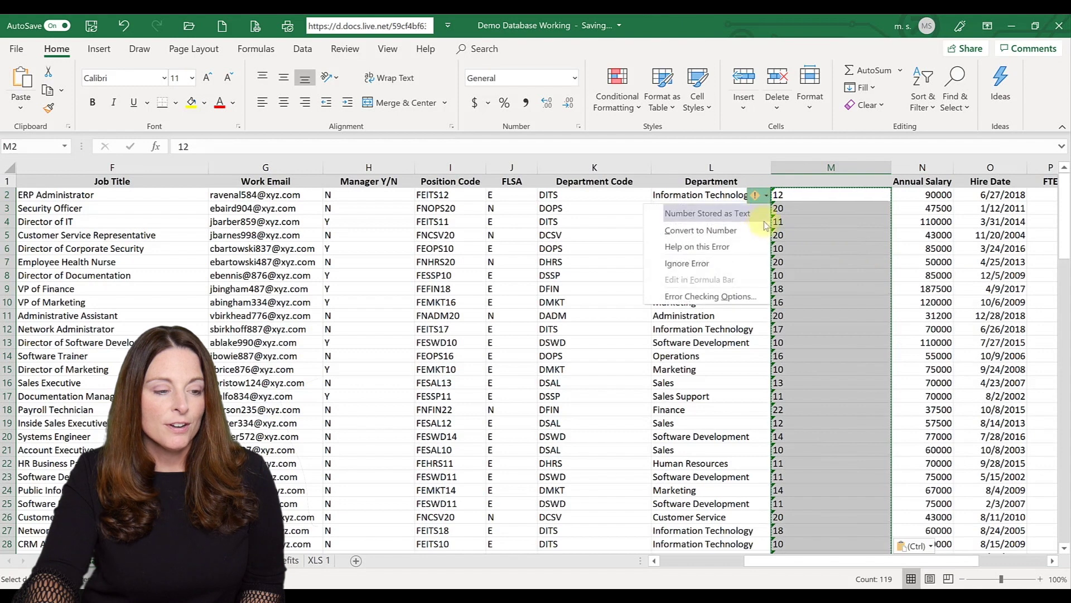
left_click(749, 229)
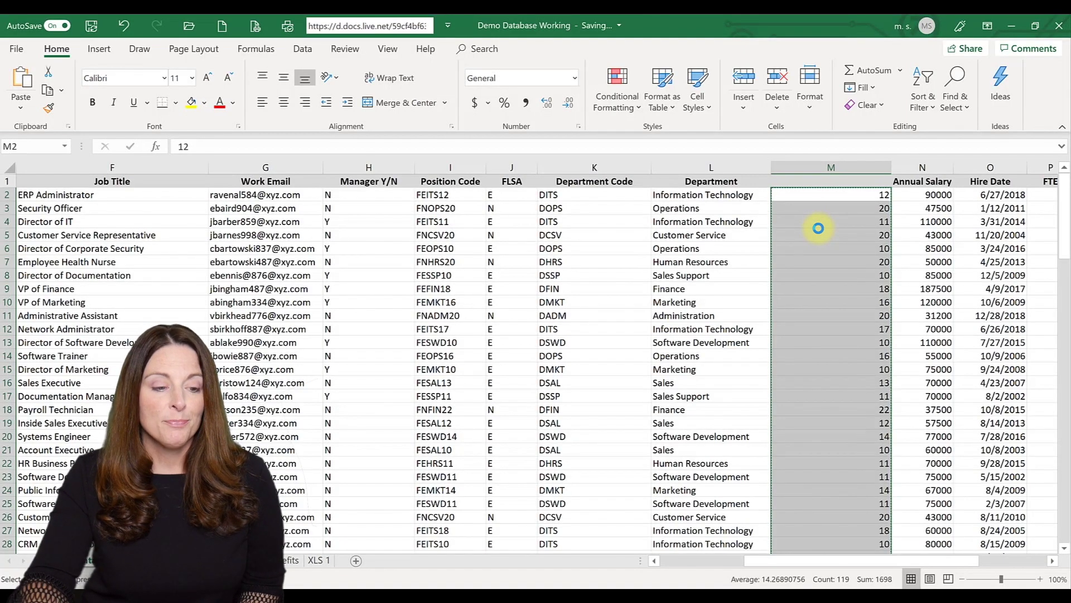
Autofit column M, insert another blank column before Annual Salary and widen it
double_click(892, 167)
left_click(820, 168)
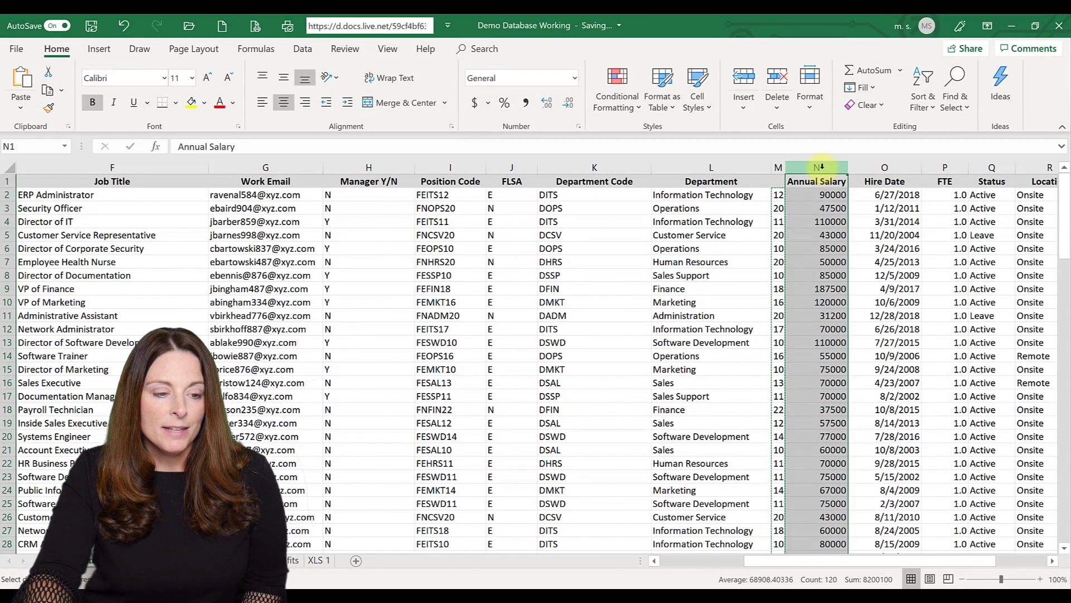
right_click(820, 168)
key("Escape")
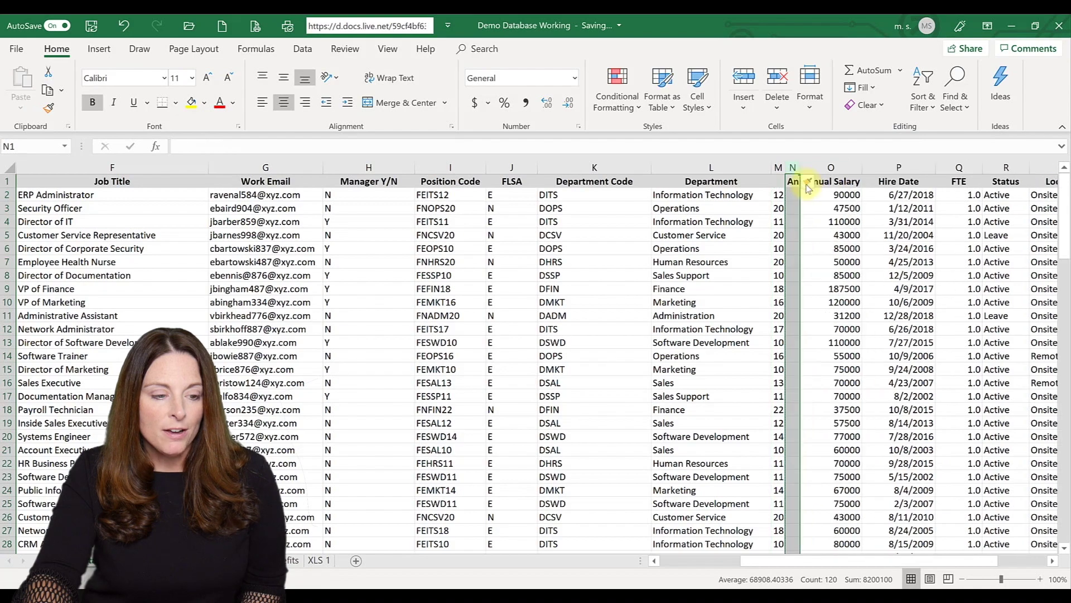
left_click_drag(789, 167, 836, 180)
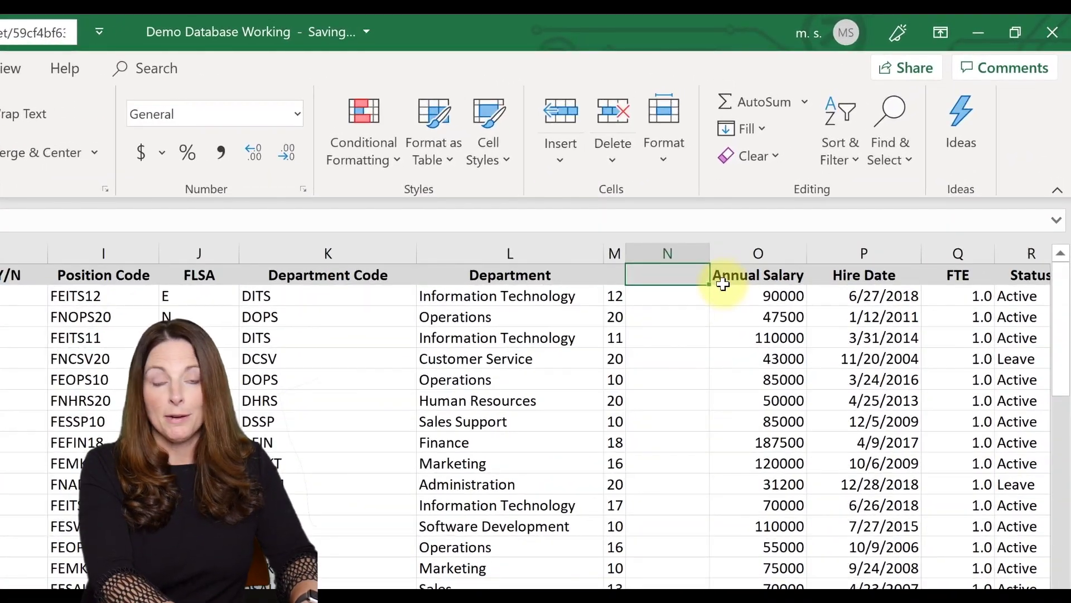
type("ID@")
Head the new column N as ID# with a yellow fill and select its first empty cell
key("BackSpace")
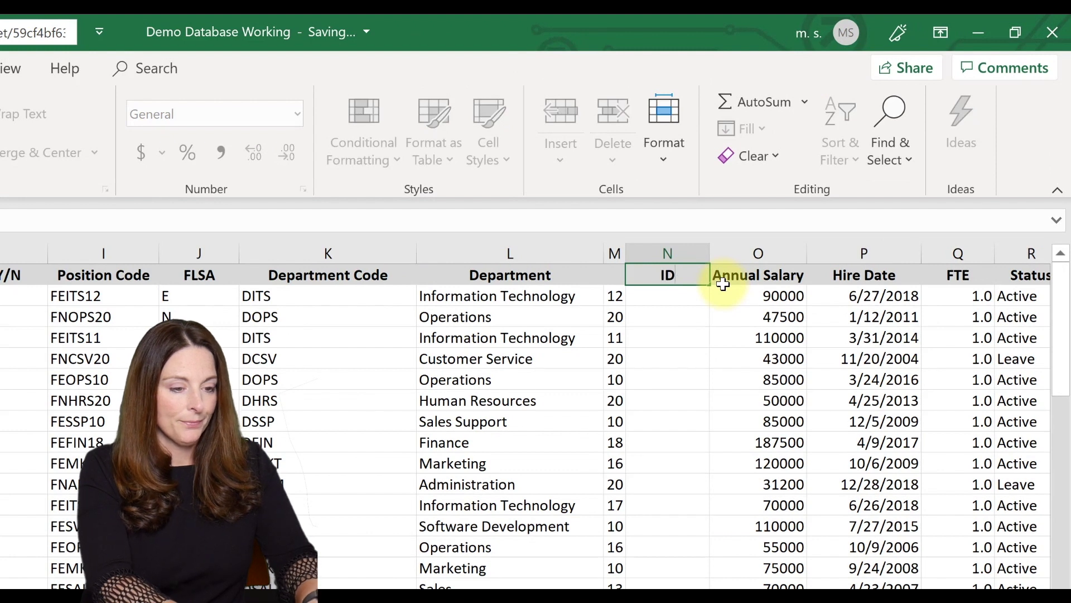
type("#")
key("Return")
left_click(675, 273)
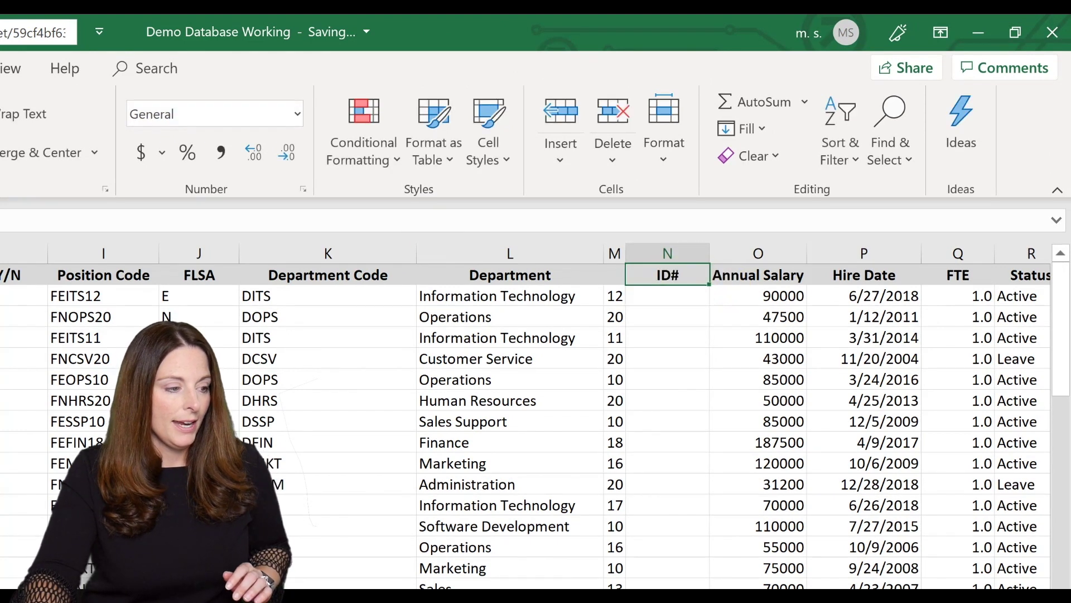
left_click(0, 152)
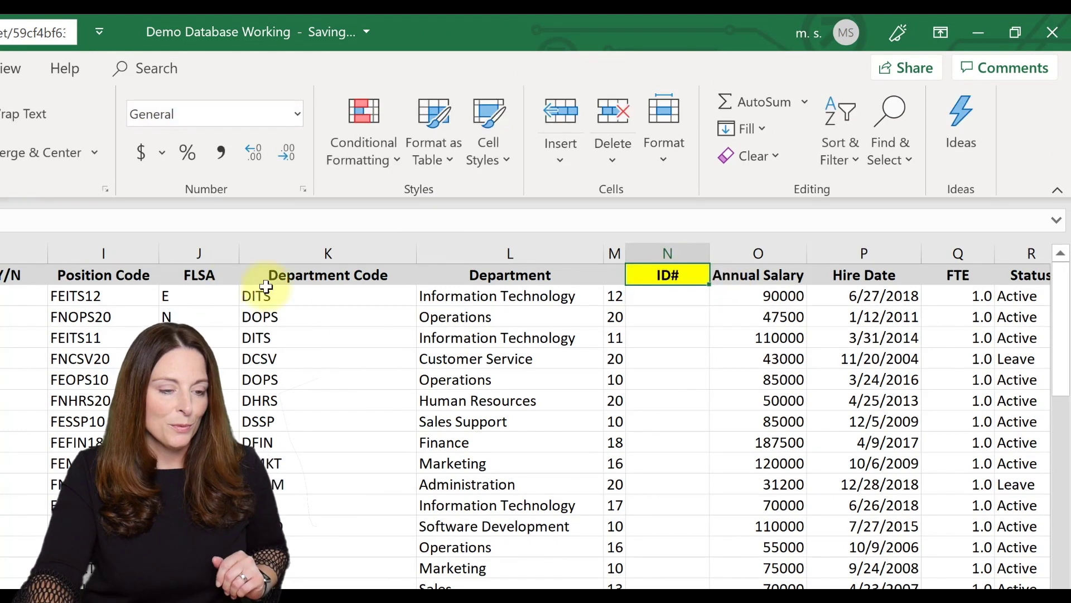
left_click(663, 298)
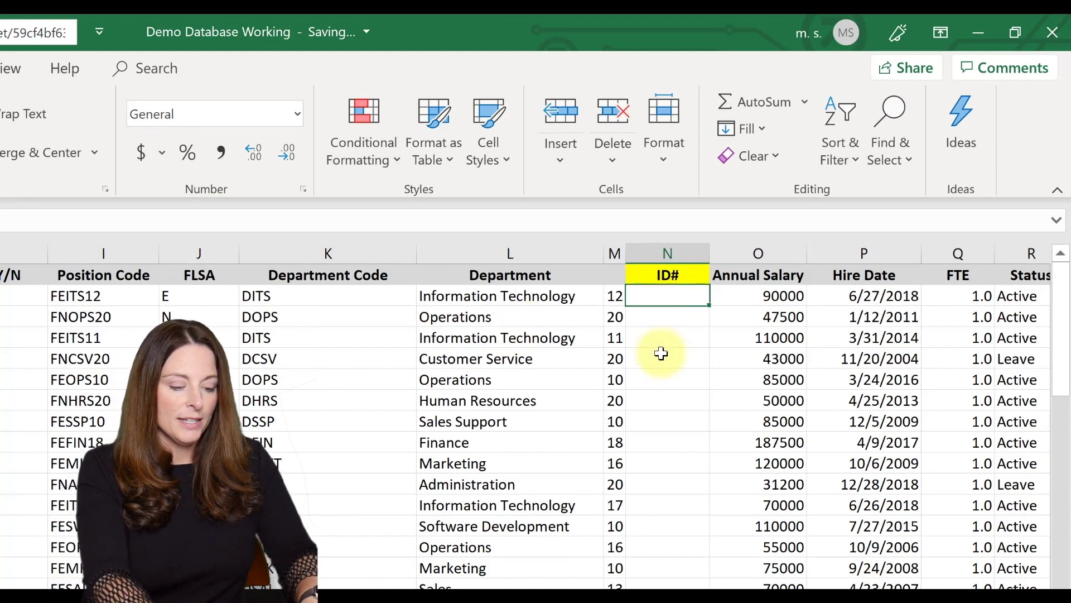
type("=")
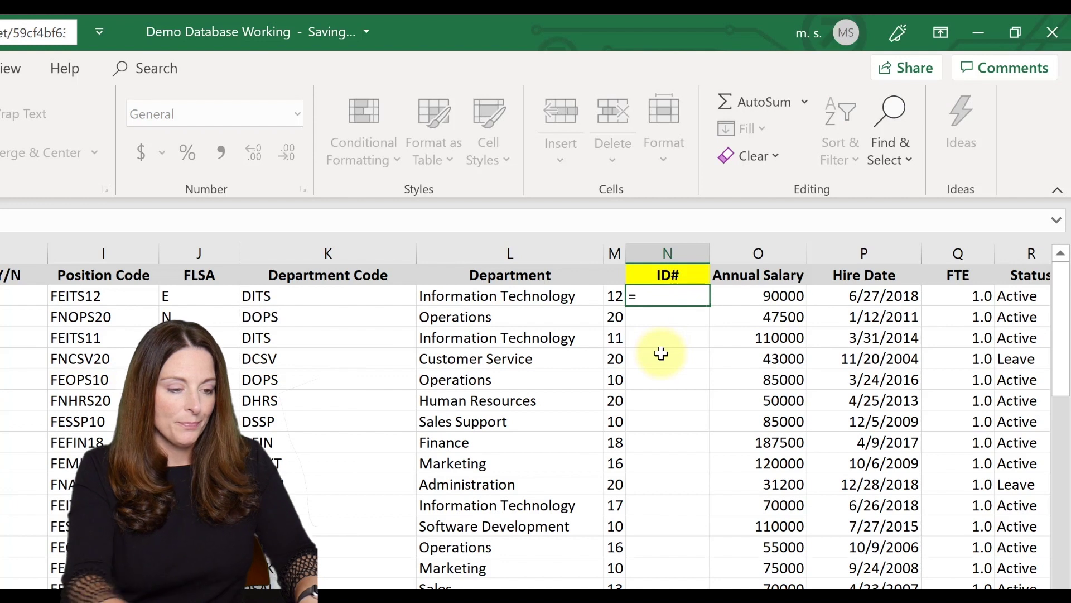
Enter =J2&K2&M2 in N2 so it combines FLSA, department code and position digits into EDITS12
left_click(195, 295)
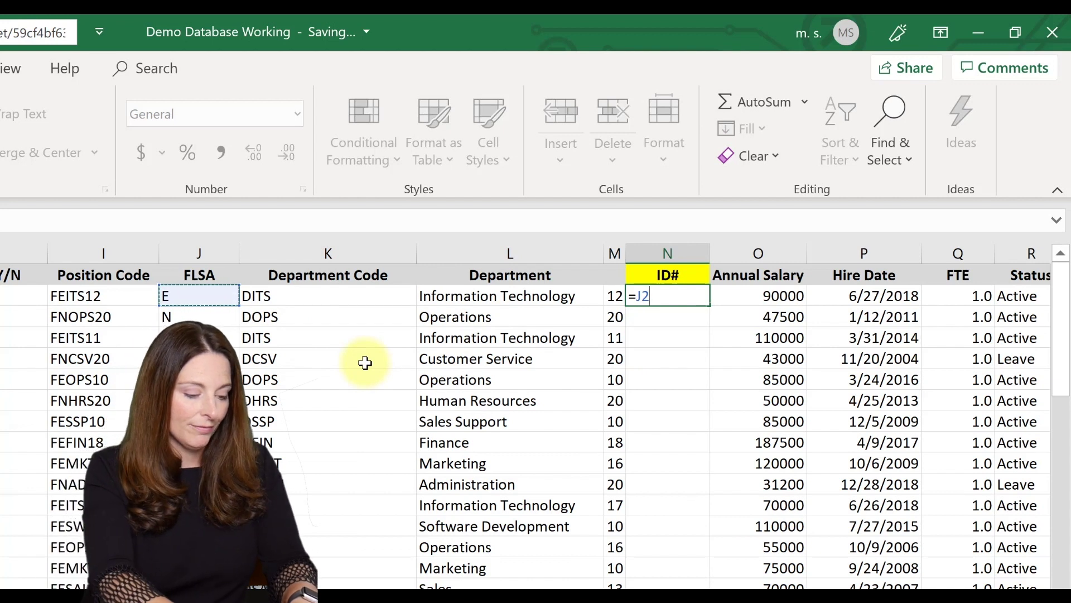
type("&")
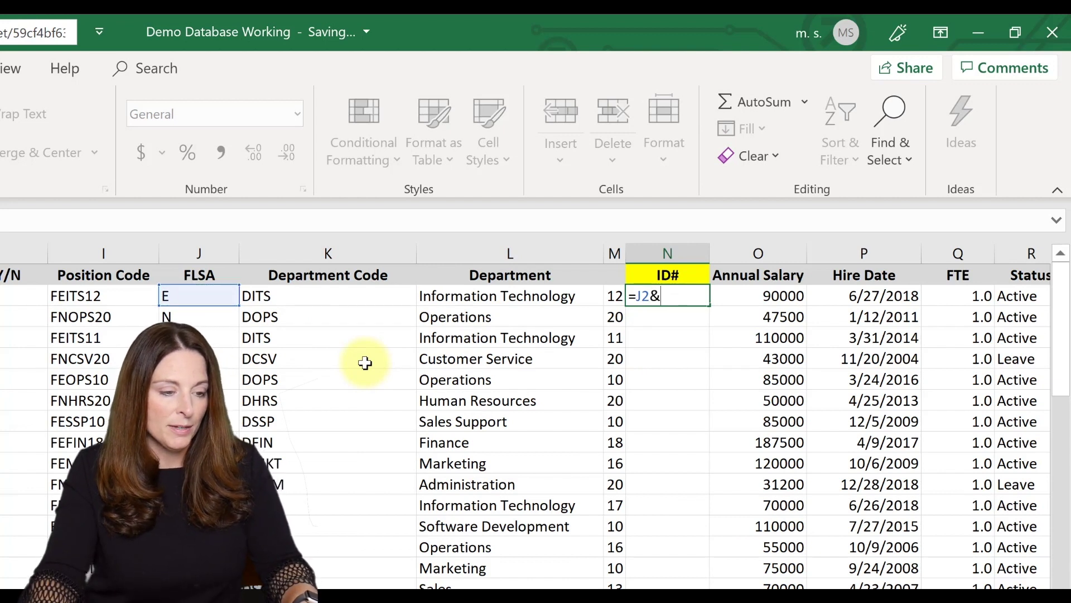
left_click(331, 298)
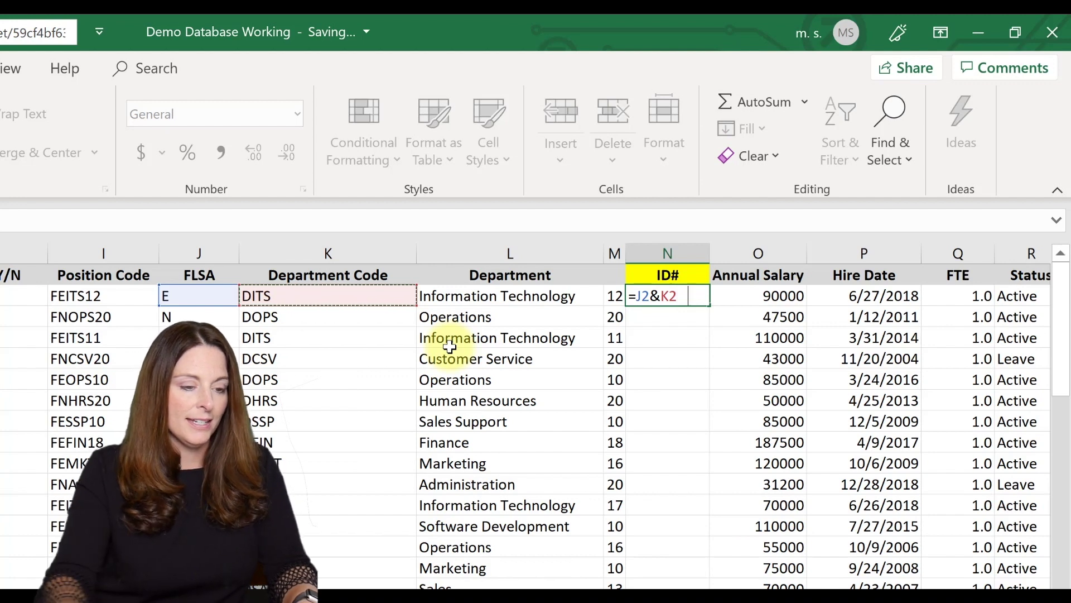
type("&")
left_click(617, 295)
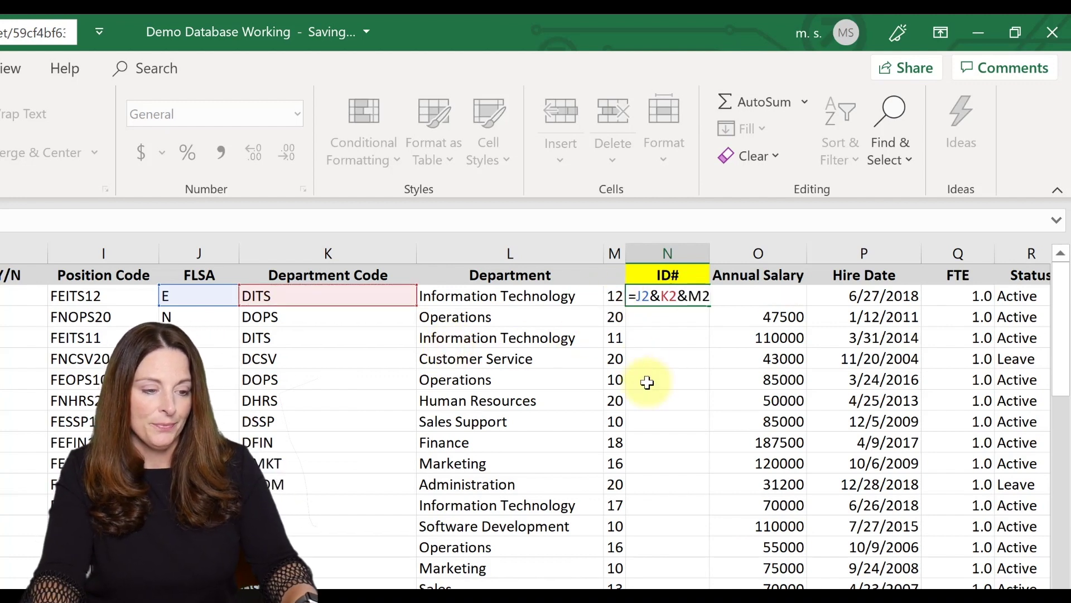
key("Return")
left_click(689, 299)
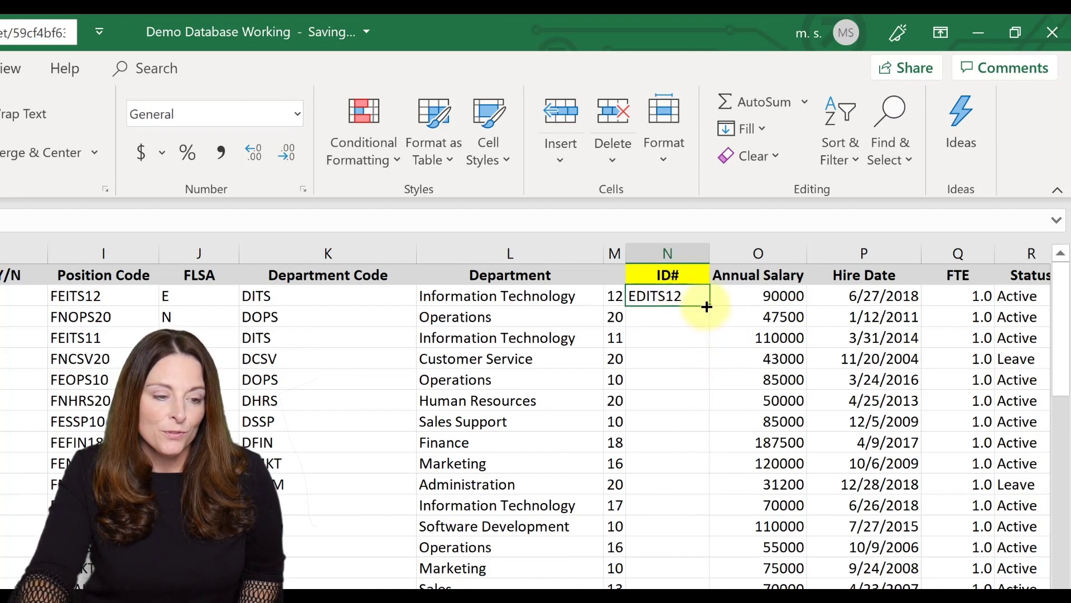
left_click_drag(708, 306, 719, 590)
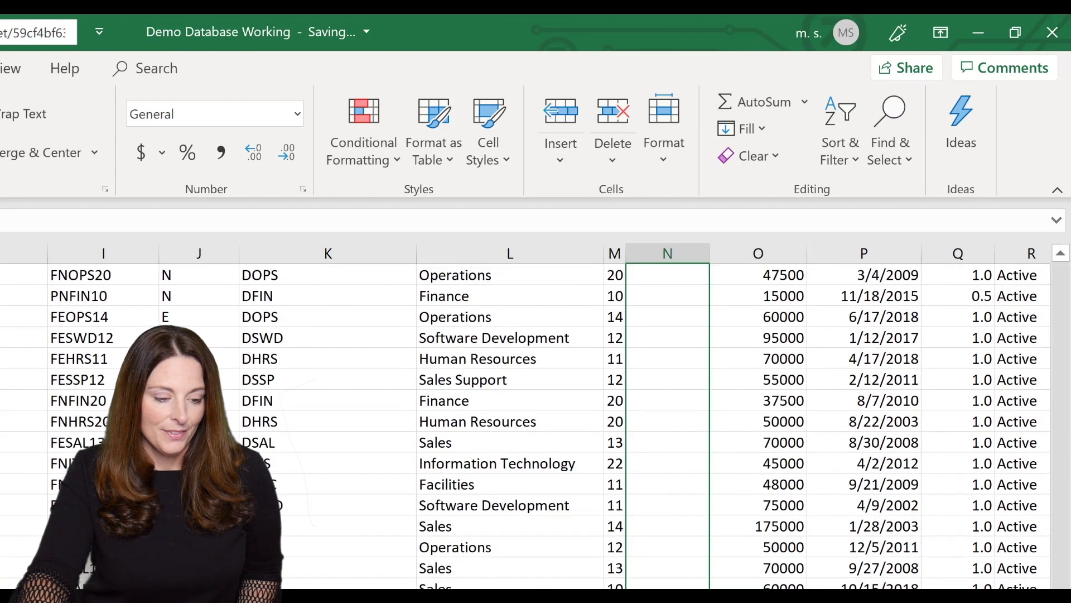
Fill the ID# formula from N2 down to the last employee row
left_click_drag(720, 590, 720, 590)
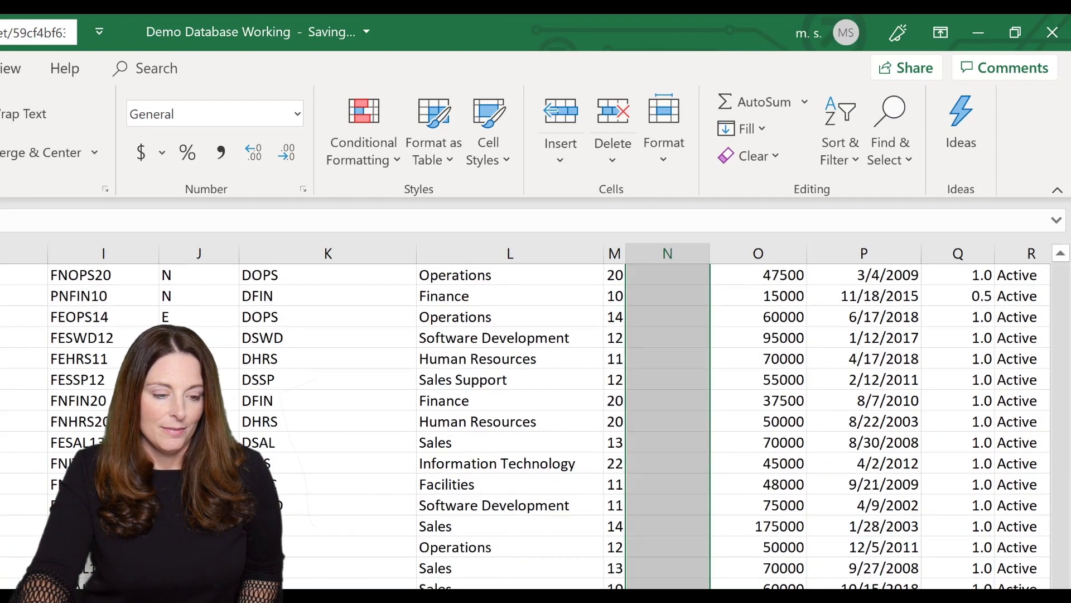